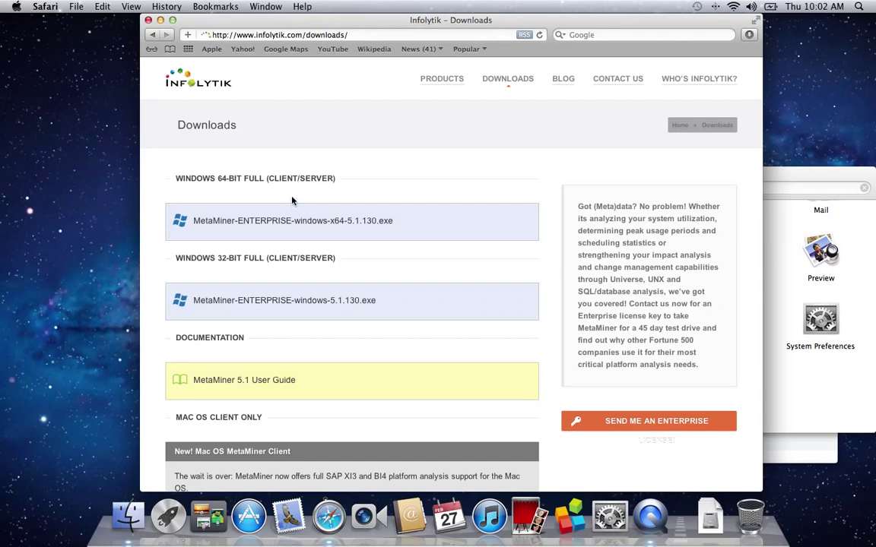
- Scroll the Infolytik Downloads page to the Mac OS client file metaminerclient-5.1.130.dmg
scroll(329, 359, down, 2)
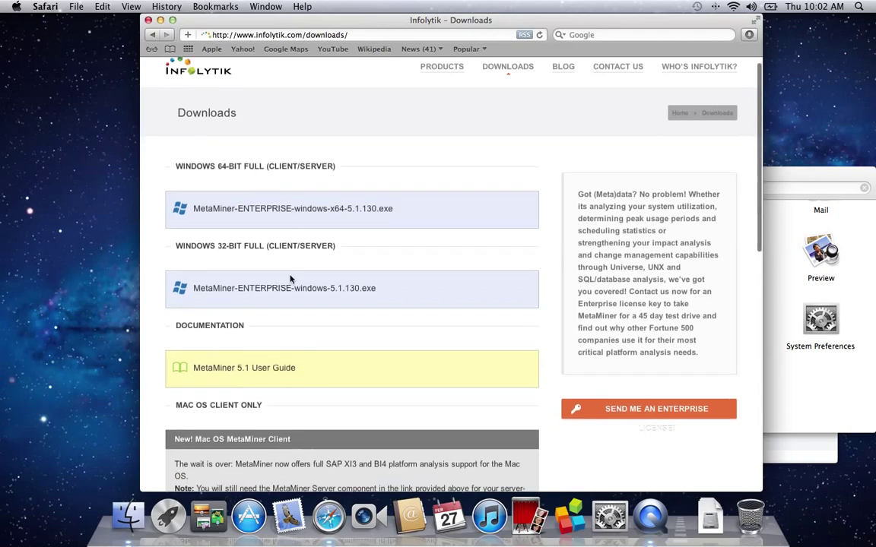
scroll(329, 360, down, 4)
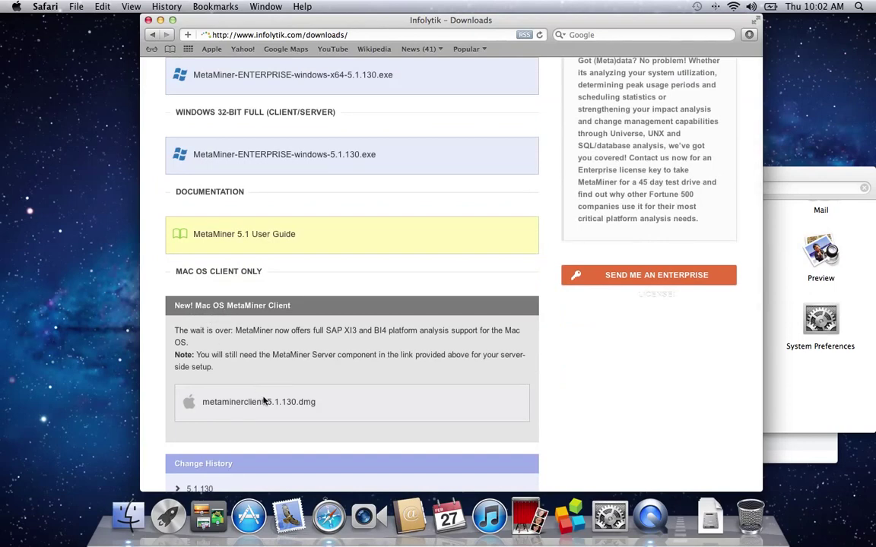
- Switch to Finder's Applications folder and launch Metaminer Client 5 from the Dock
key(super+Tab)
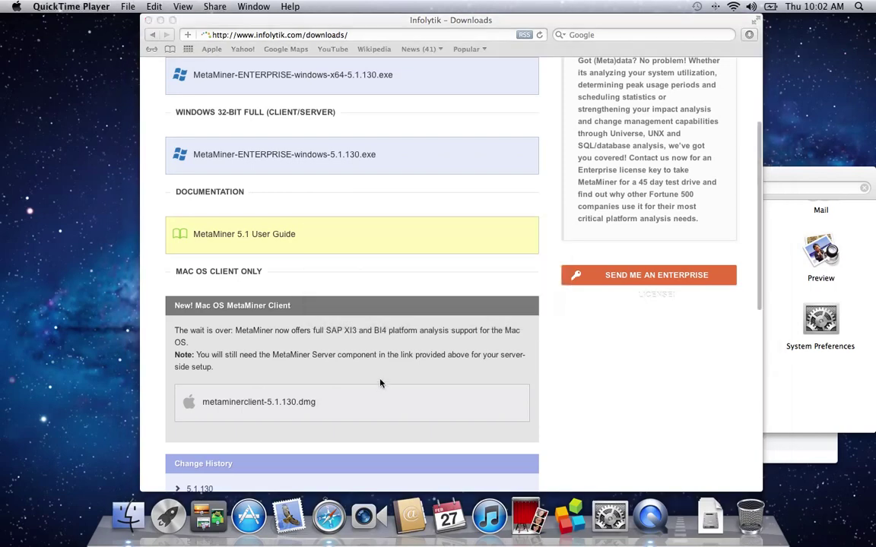
key(super+Tab)
click(385, 271)
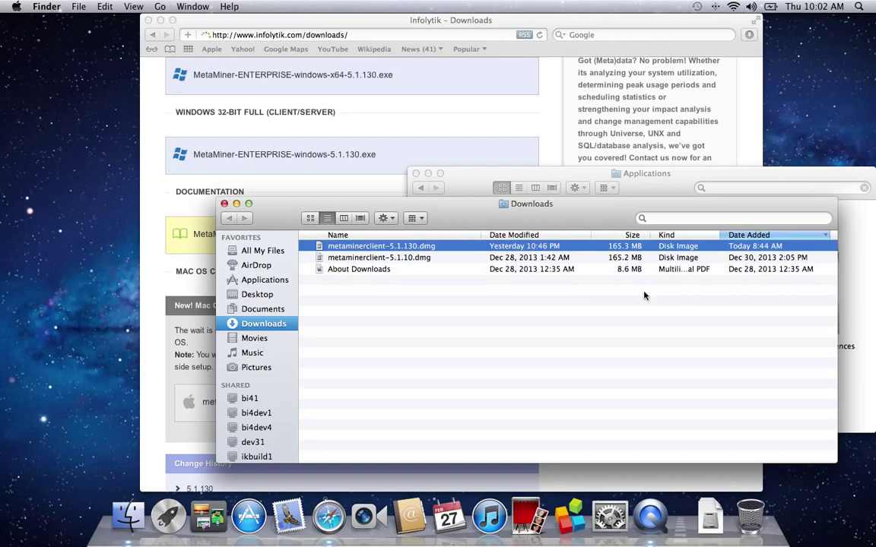
click(679, 176)
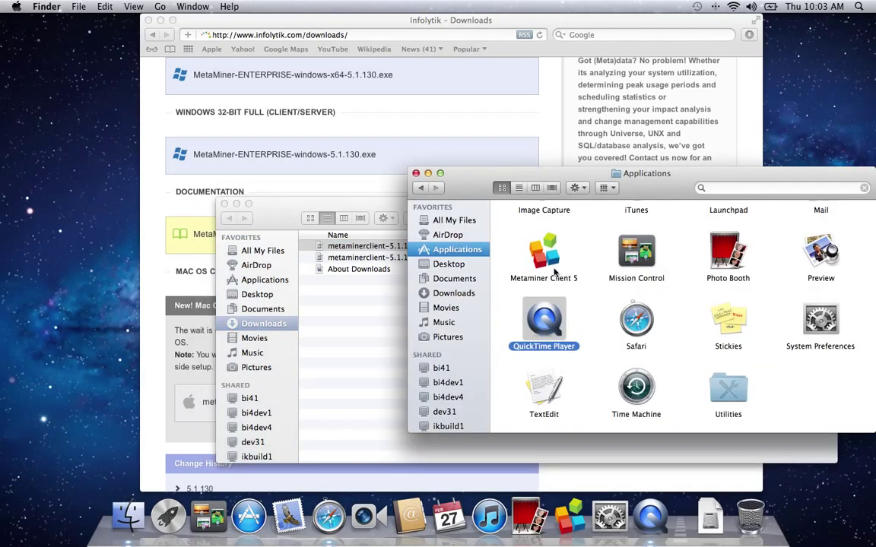
click(571, 517)
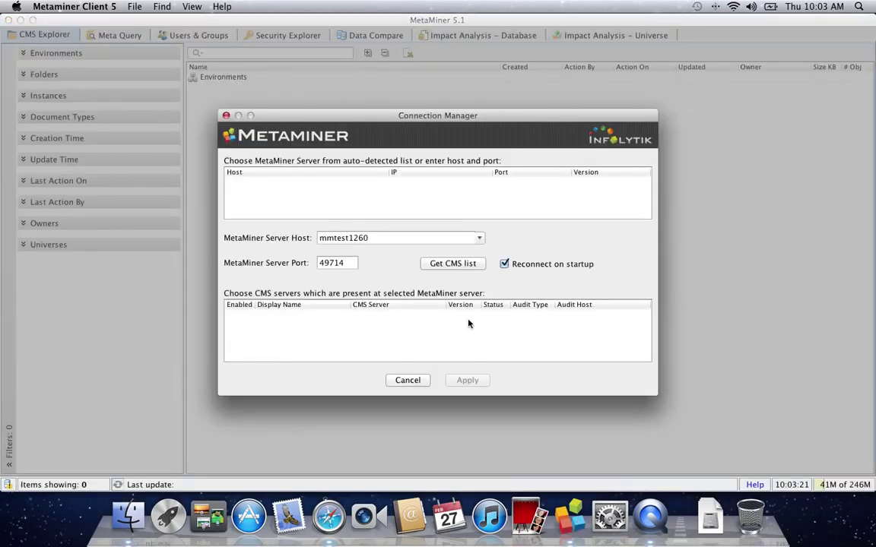
- Dismiss the Connection Manager so the BI41 tree loads with 1,846 items
key(Escape)
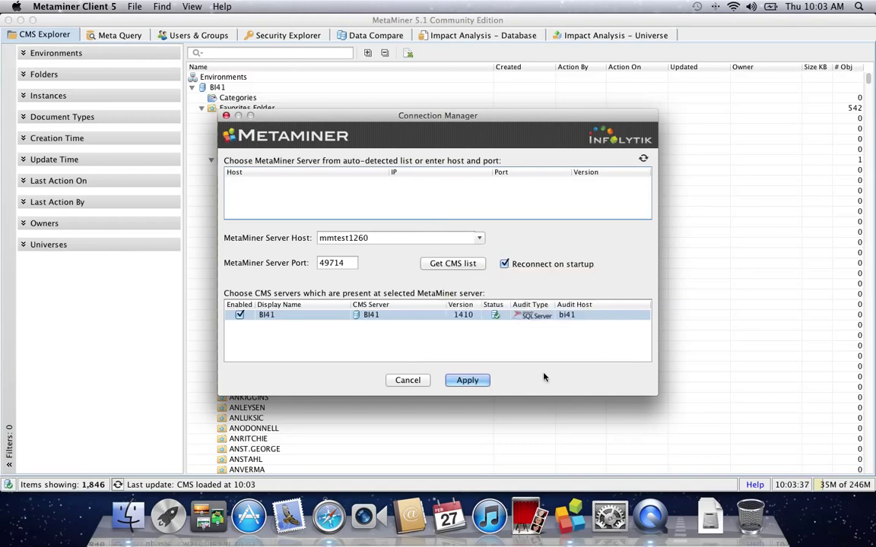
double_click(342, 238)
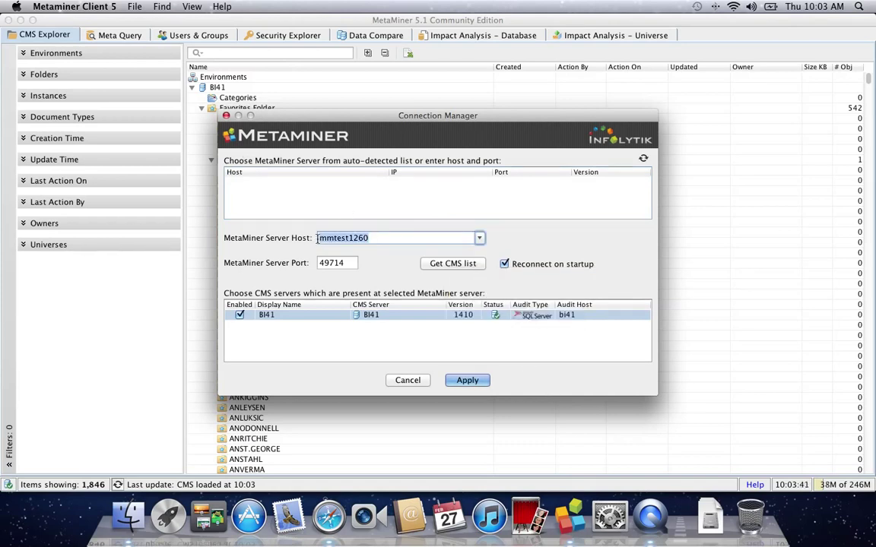
click(336, 263)
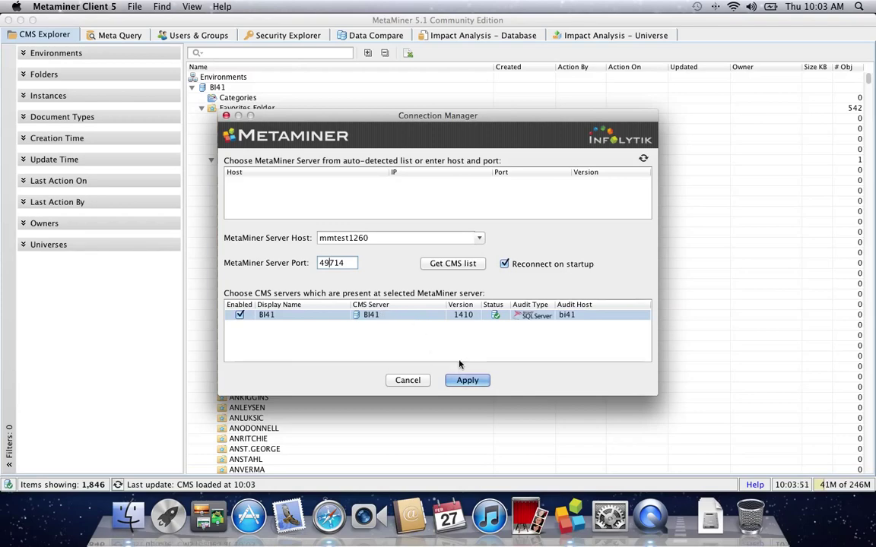
click(464, 380)
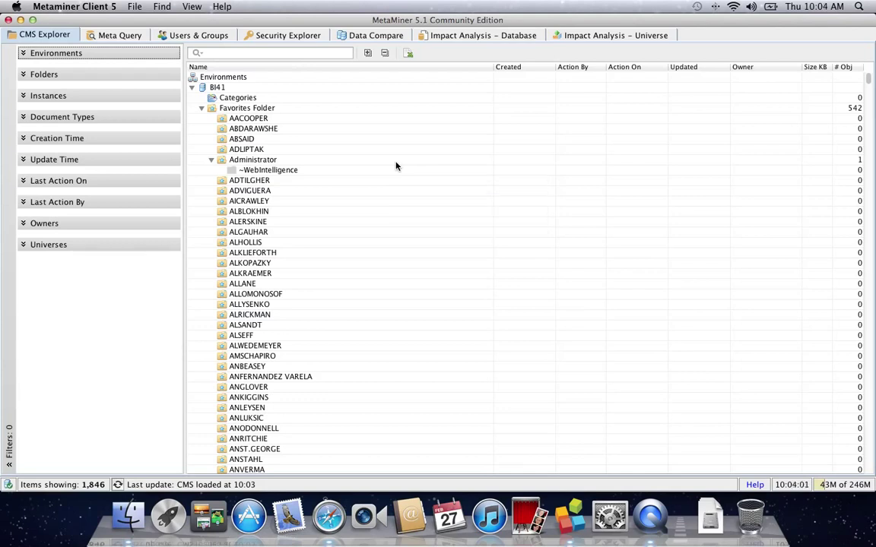
- Apply Show instances only, collapse the tree, and expand Public Folders > MM5-Tests > Acme Corporation
click(35, 97)
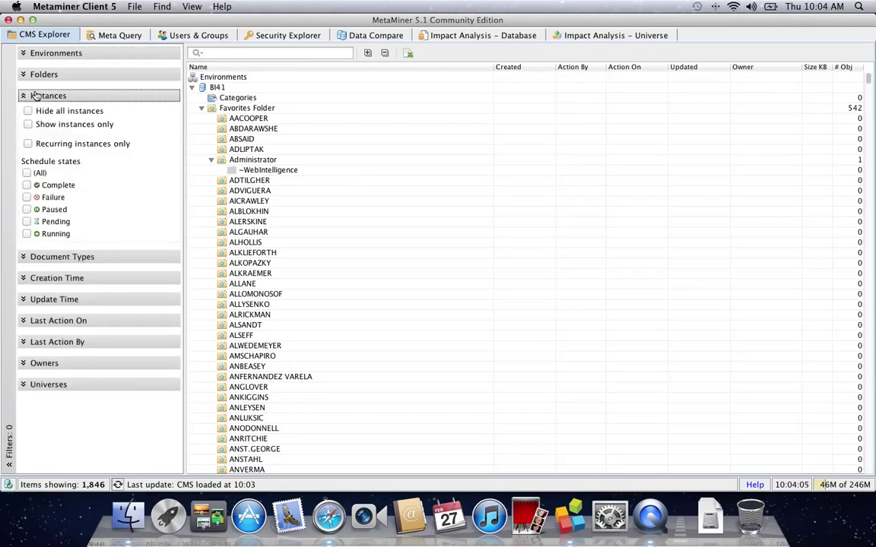
click(72, 130)
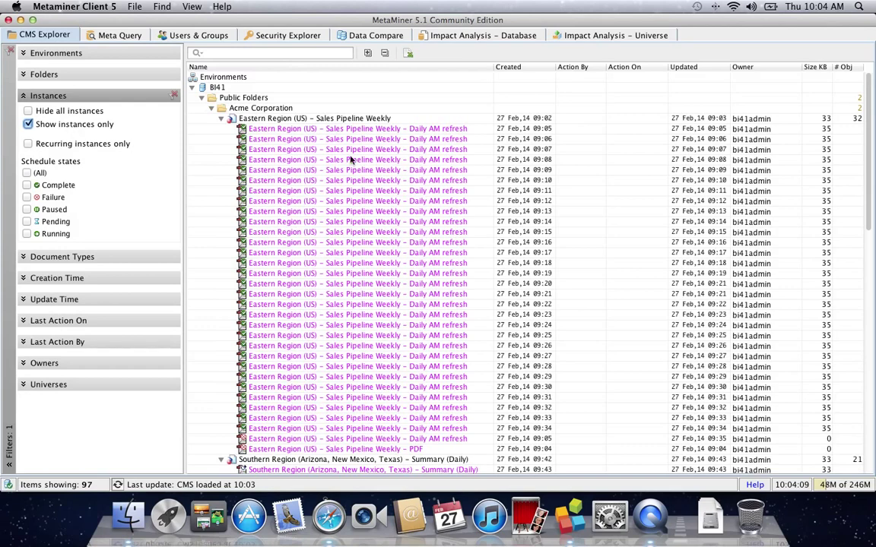
click(384, 55)
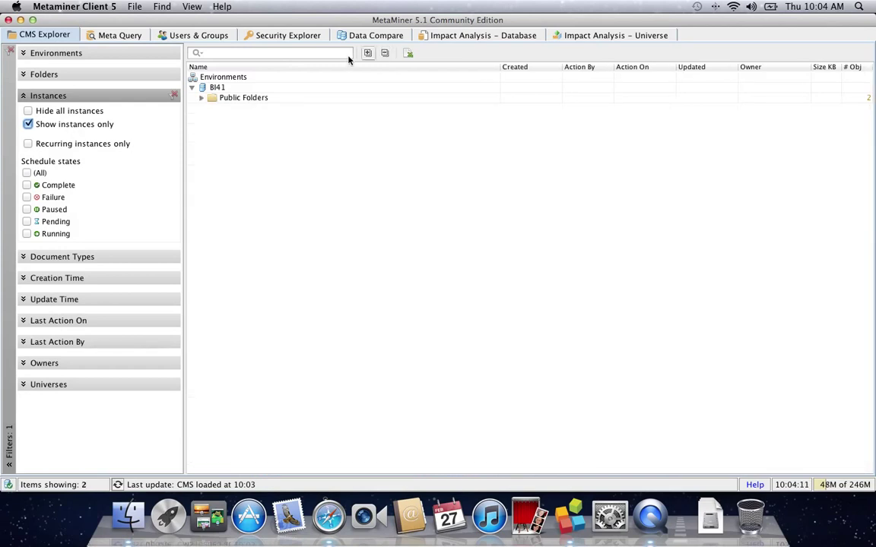
click(202, 99)
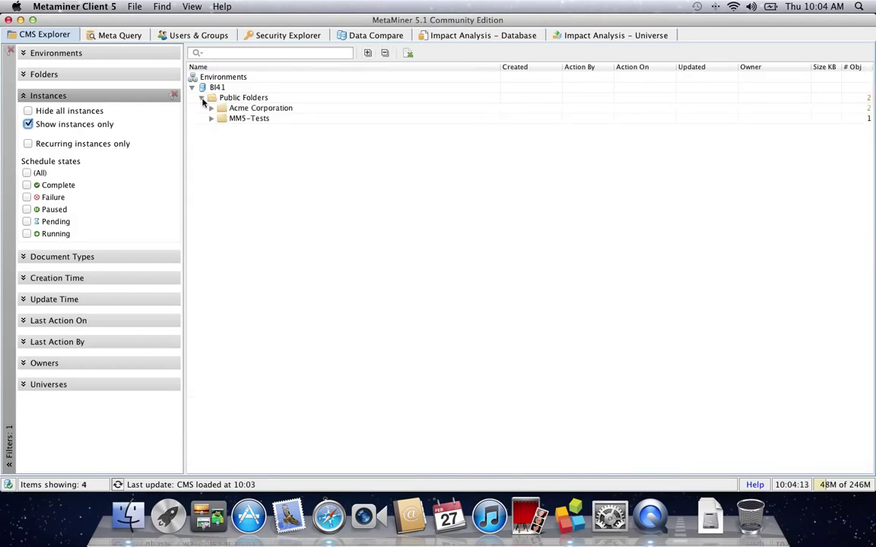
click(211, 119)
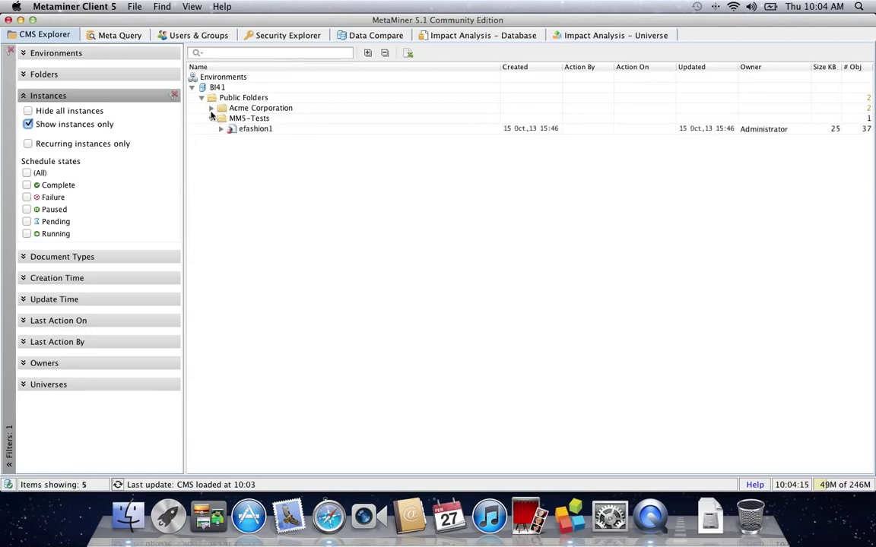
click(212, 108)
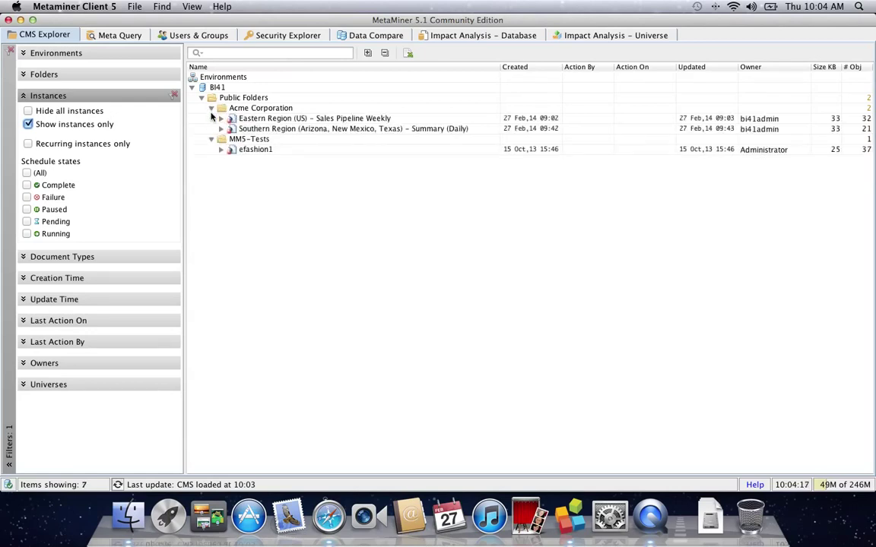
- Inspect the Acme reports and expand efashion1 to view its scheduled instances, then collapse it
click(264, 150)
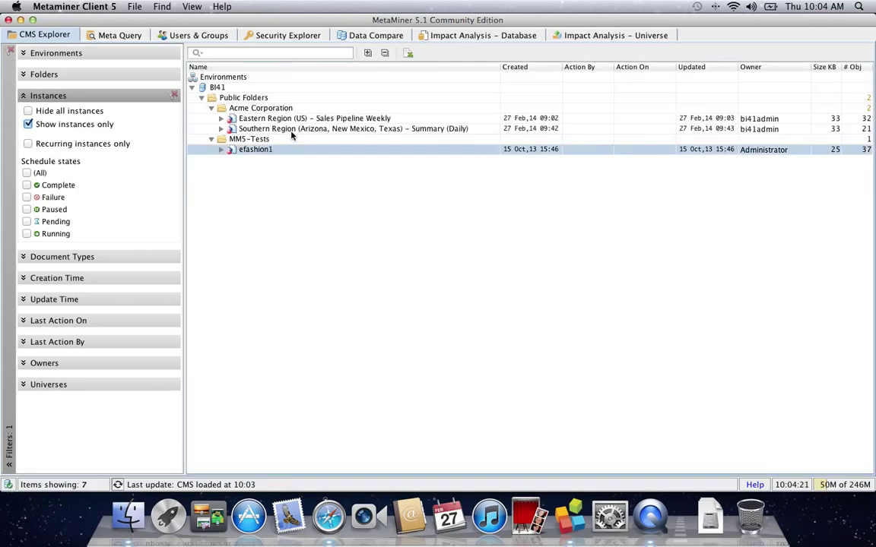
click(272, 118)
click(303, 132)
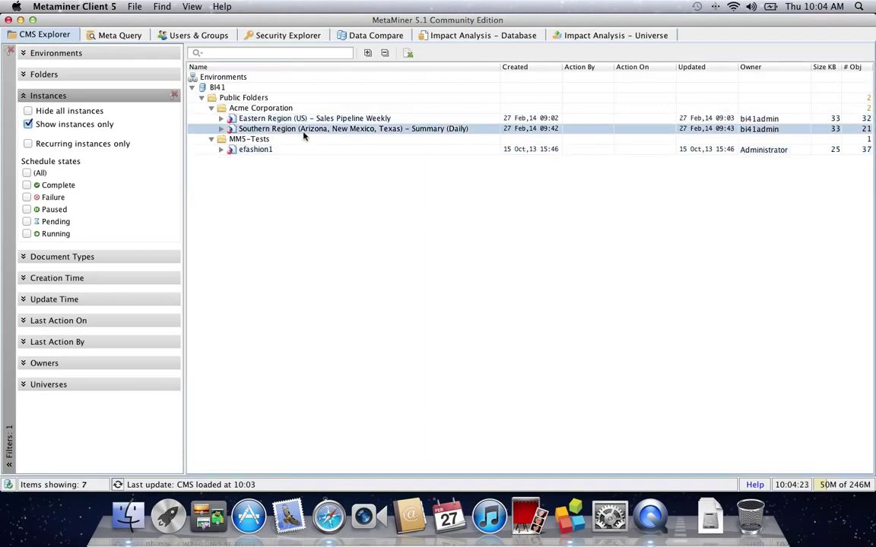
click(221, 150)
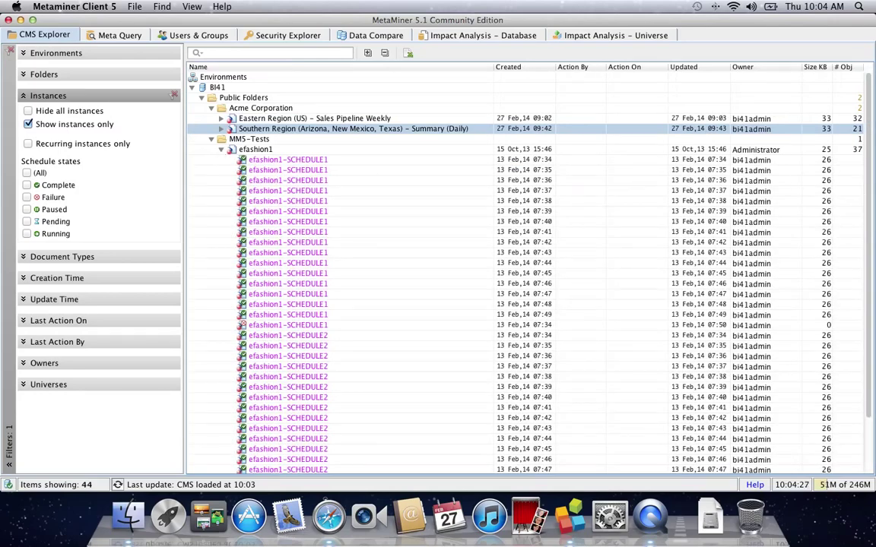
scroll(783, 149, down, 3)
scroll(330, 138, up, 4)
click(221, 150)
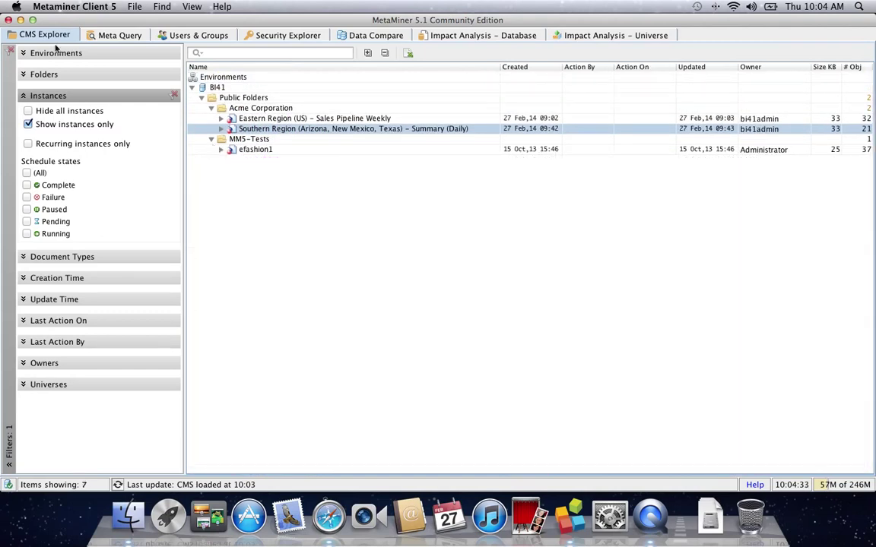
- Turn off Show instances only and search the CMS tree for 'southern'
click(10, 51)
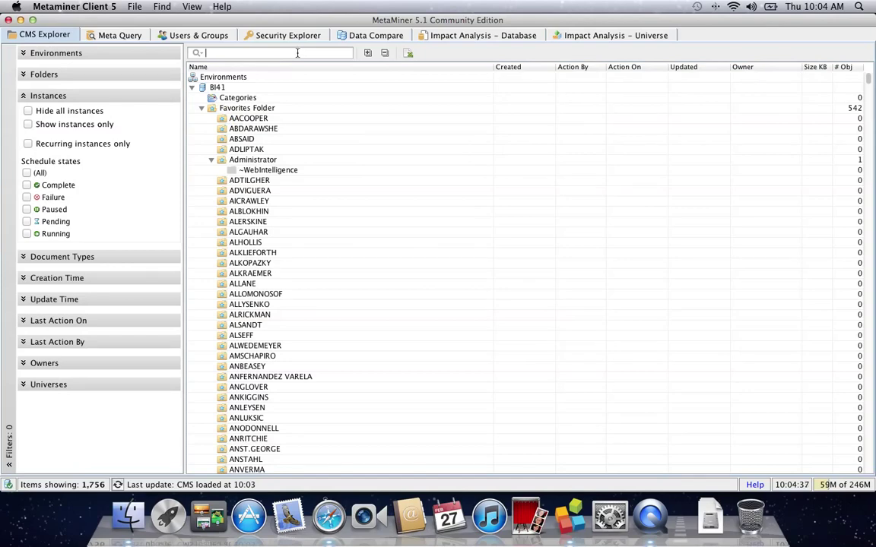
text(southern)
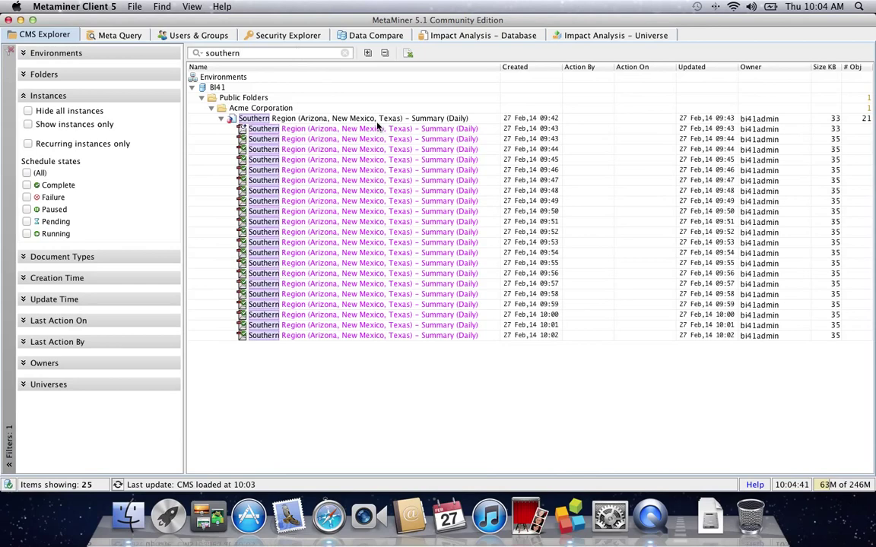
mouse_move(377, 127)
- Clear the 'southern' search and filter the tree to Failure-state scheduled instances
click(10, 51)
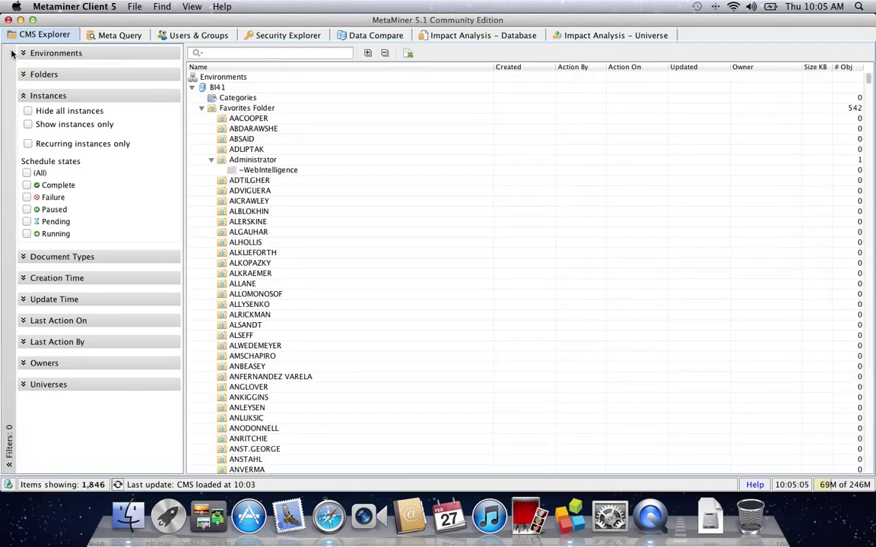
click(28, 197)
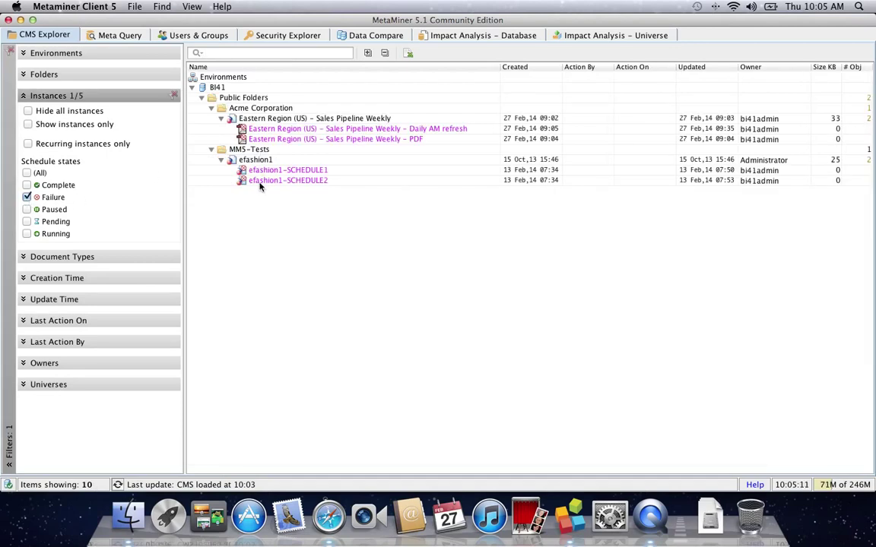
mouse_move(260, 186)
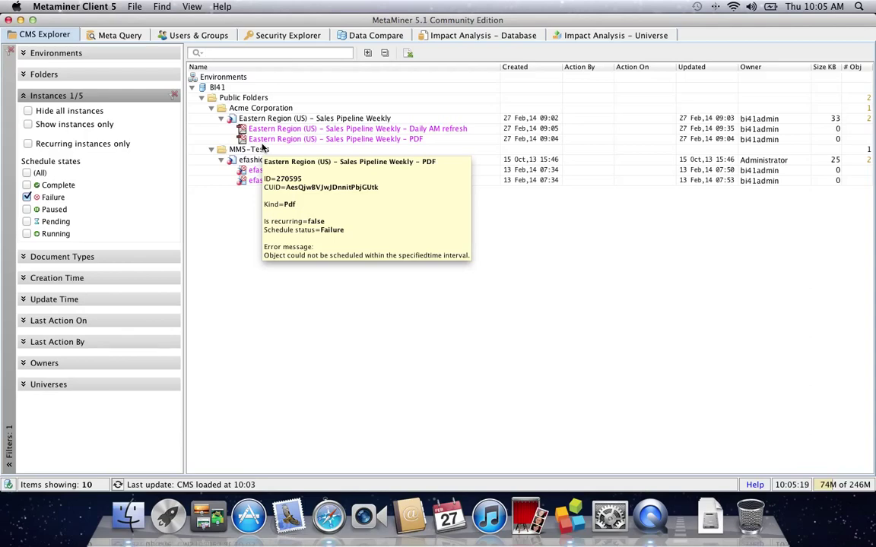
- In Meta Query, run select NAME, ERRORMESSAGE from DOCUMENTS where ISINSTANCE = 1 and ERRORMESSAGE is not null
click(99, 38)
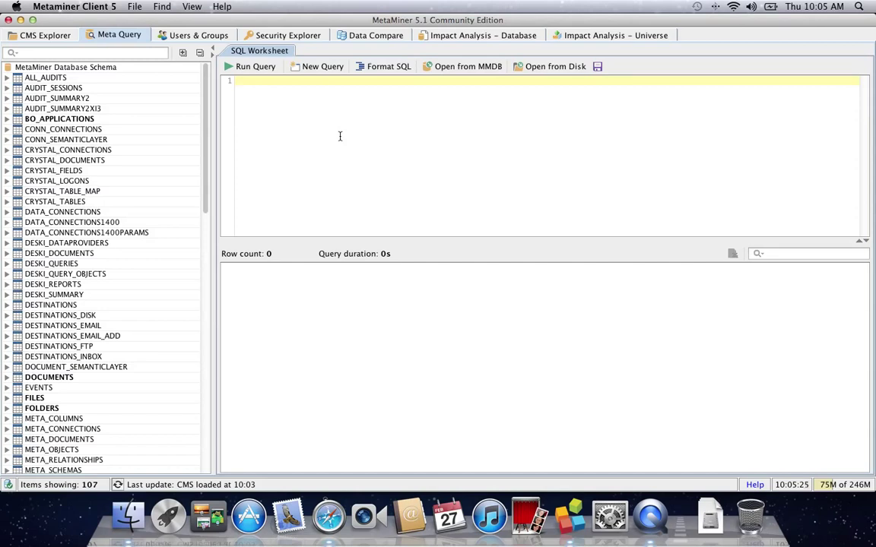
text(select NAME, ERRORMESSAGE)
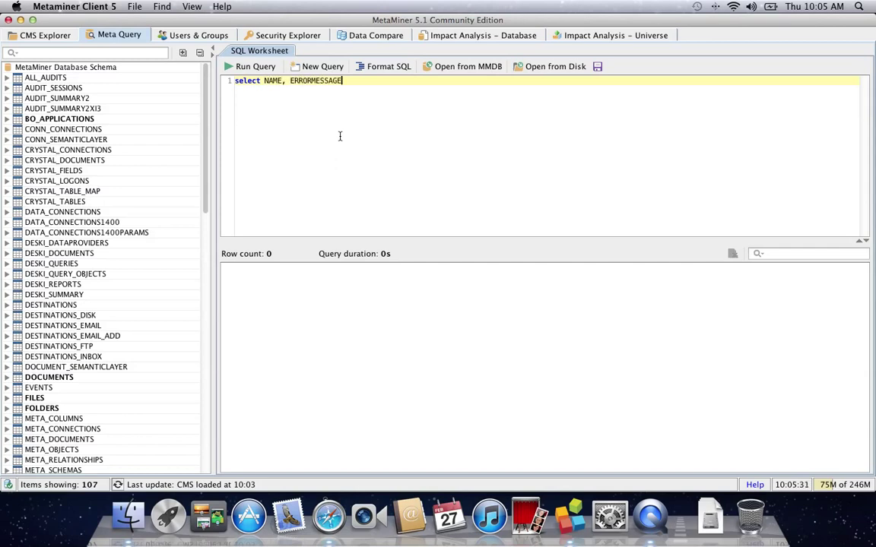
text( from DOCUMENTS where ISISN)
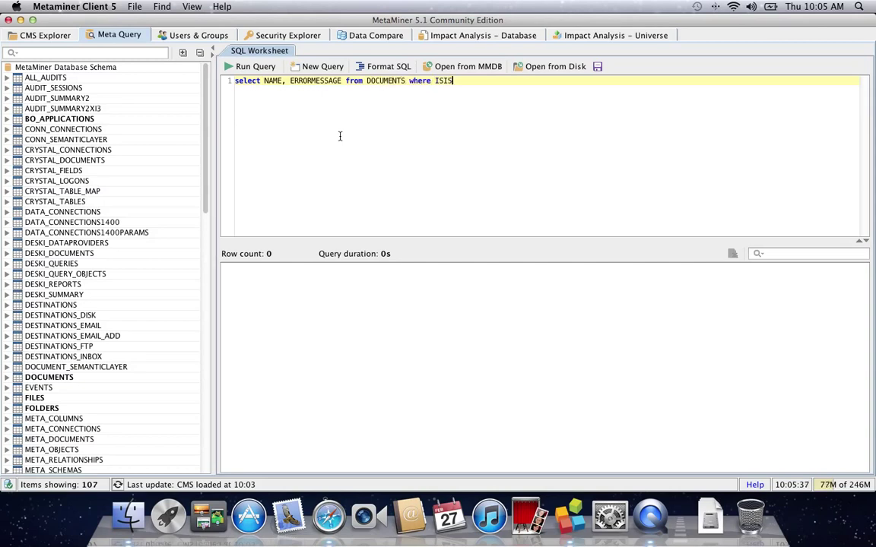
key(BackSpace)
key(BackSpace)
text(NSTANCE = 1 and ERRORMESSAGE)
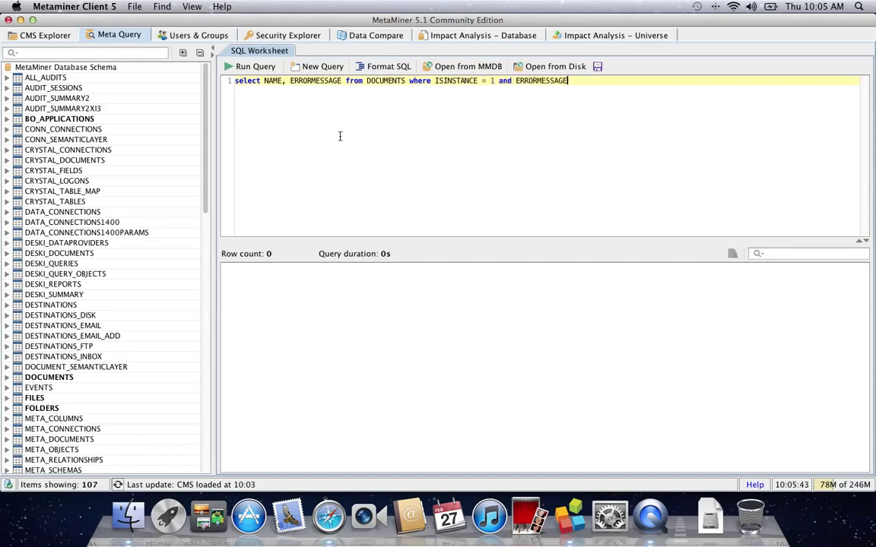
text( is not null)
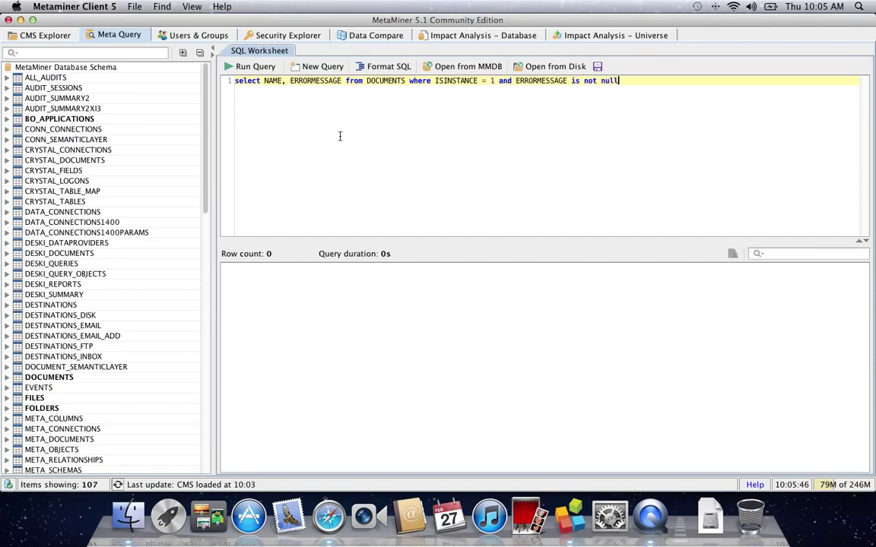
click(234, 68)
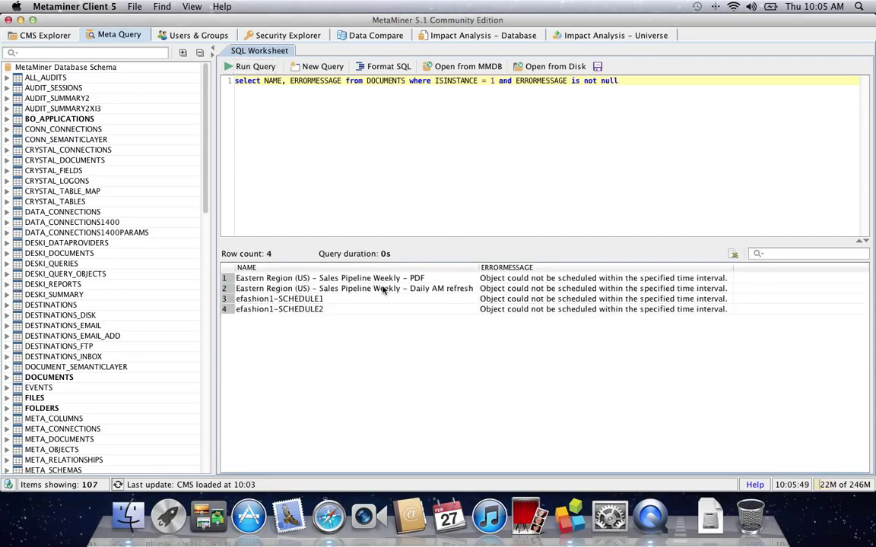
- Select the names and error messages of the four returned rows
click(540, 309)
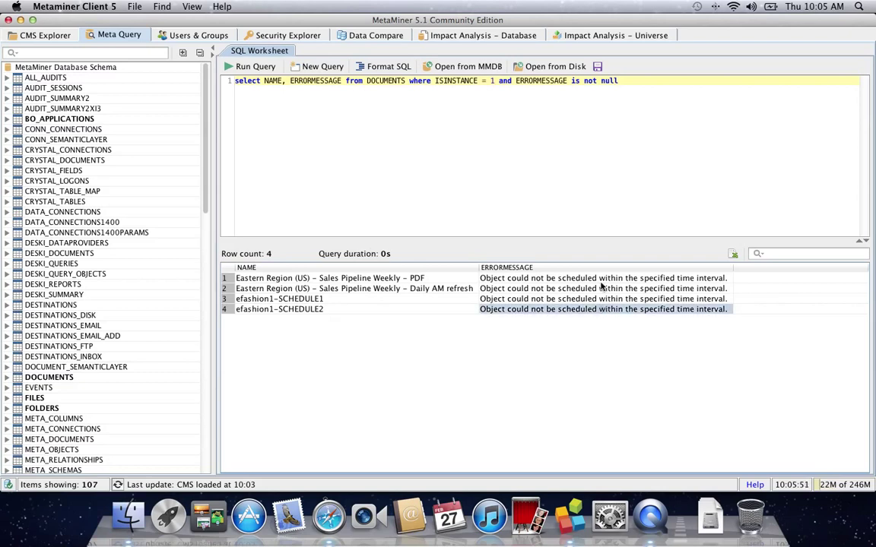
drag(456, 278, 471, 311)
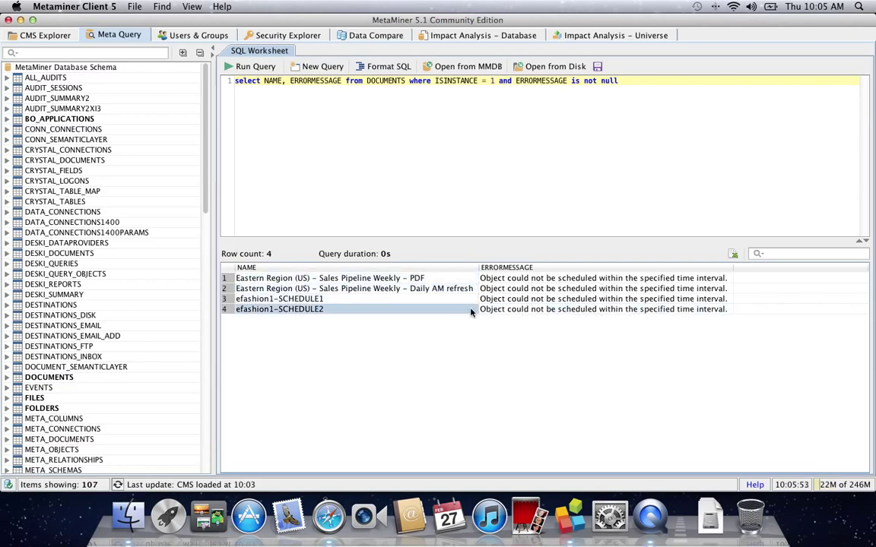
click(536, 278)
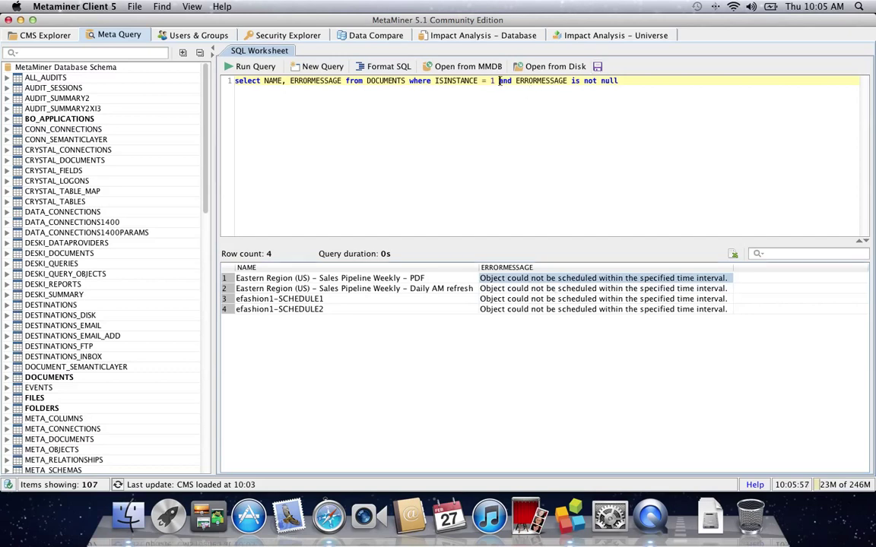
- Comment out the ERRORMESSAGE condition with -- and rerun the query to get 93 rows
click(500, 80)
text(--)
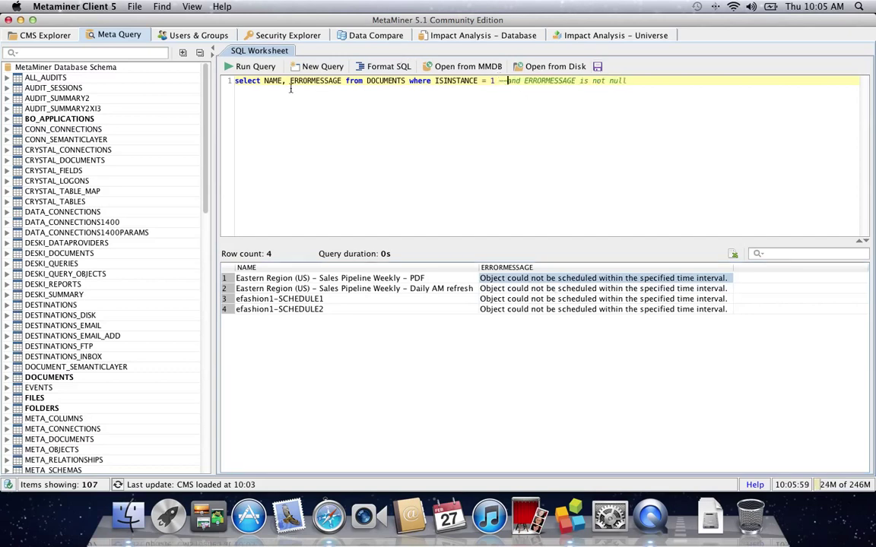
click(251, 66)
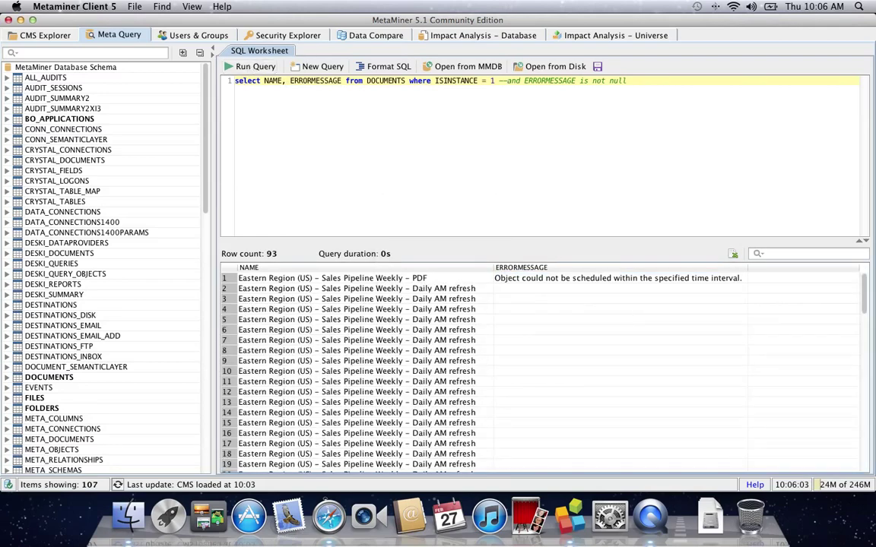
drag(865, 301, 844, 278)
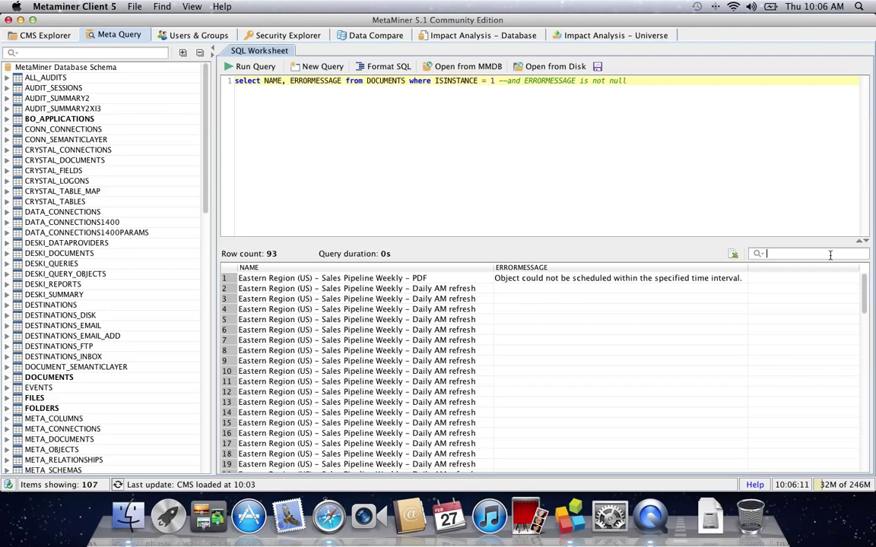
- Filter the query results by 'object' to show the four matching rows
text(object)
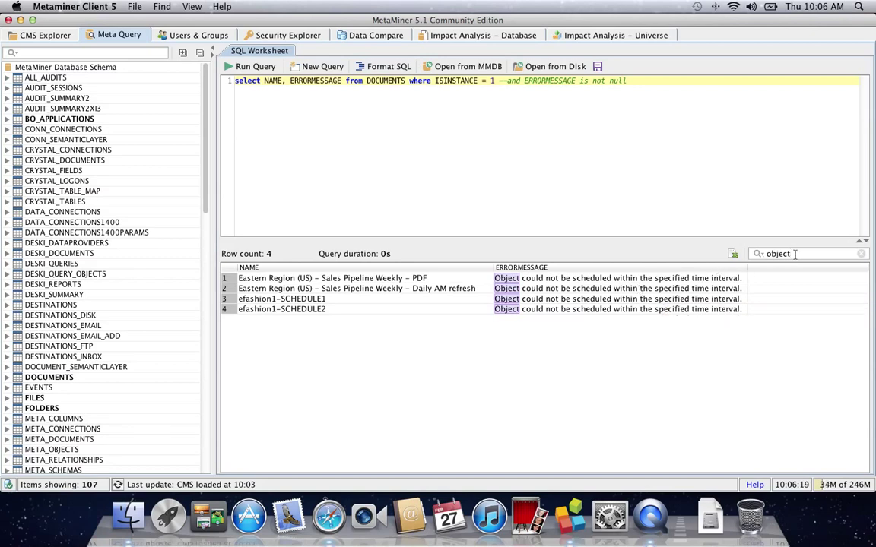
double_click(766, 256)
click(769, 254)
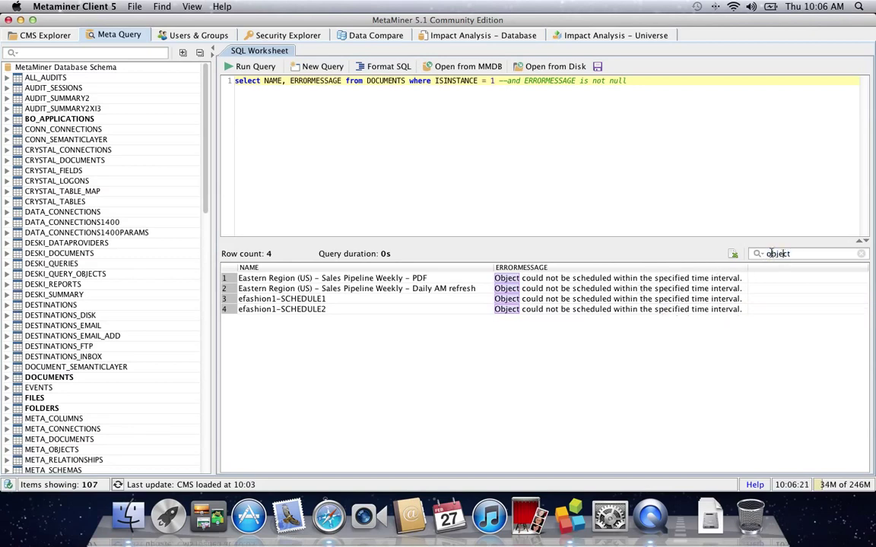